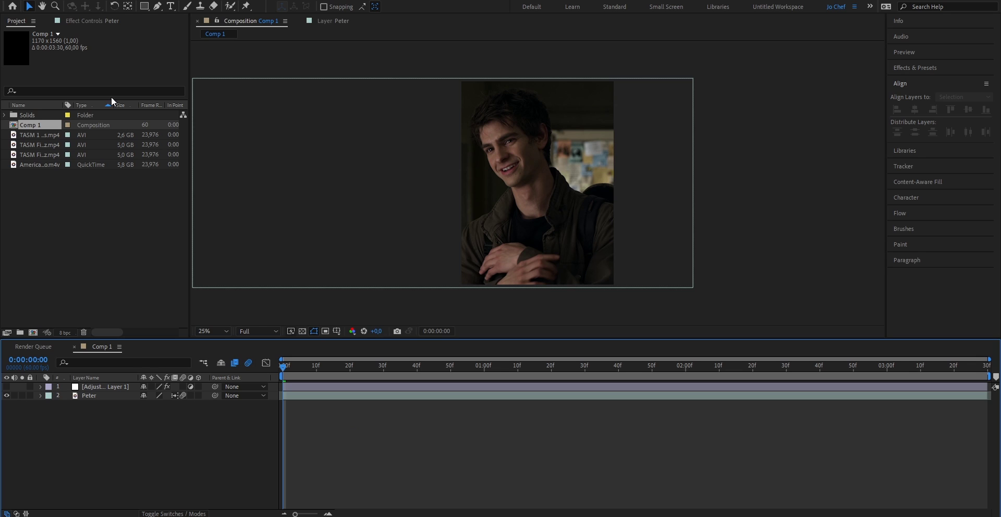
Step: Add Comp 1 to the Render Queue and open its Output To file-name dialog
click(72, 1)
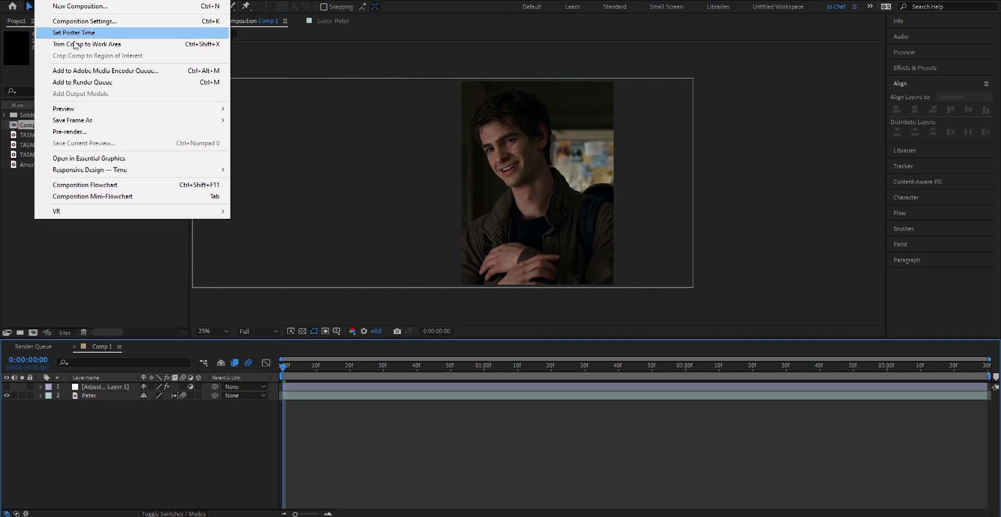
click(81, 81)
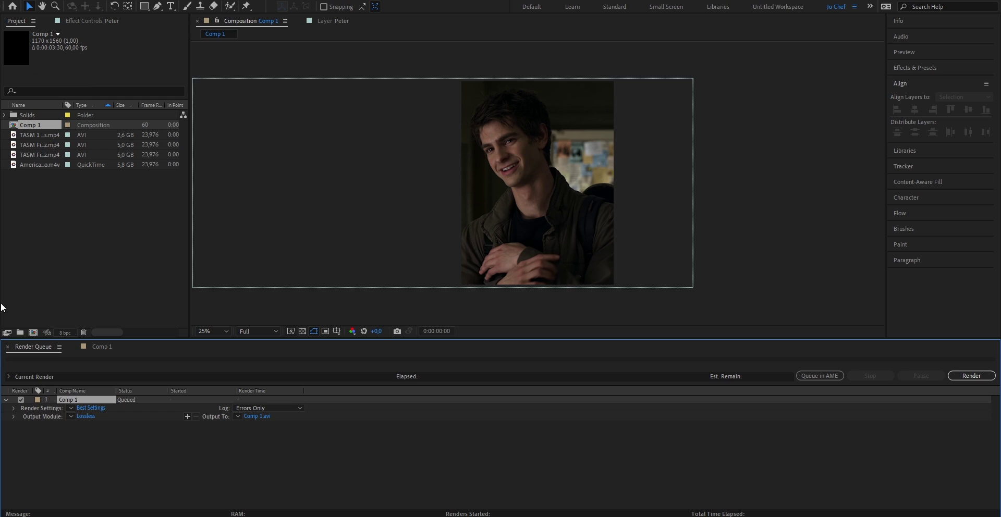
click(253, 417)
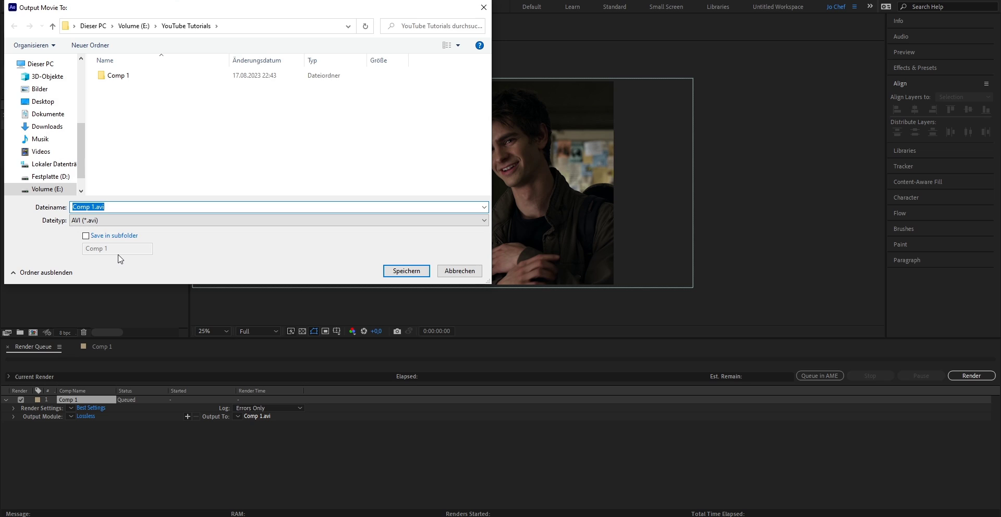
Step: Name the render 'Quality Test' and set its output module to QuickTime with the Animation codec
text(Quality Test)
key(Return)
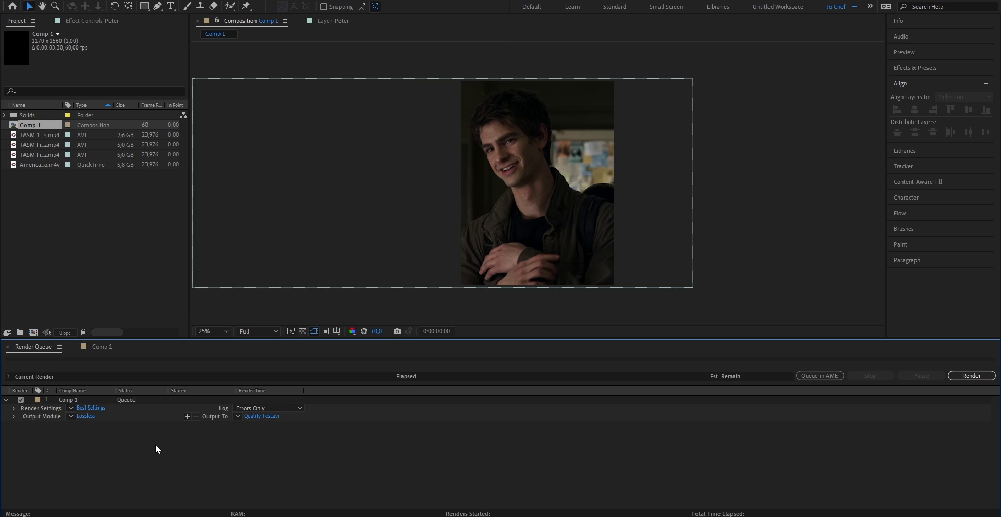
click(90, 416)
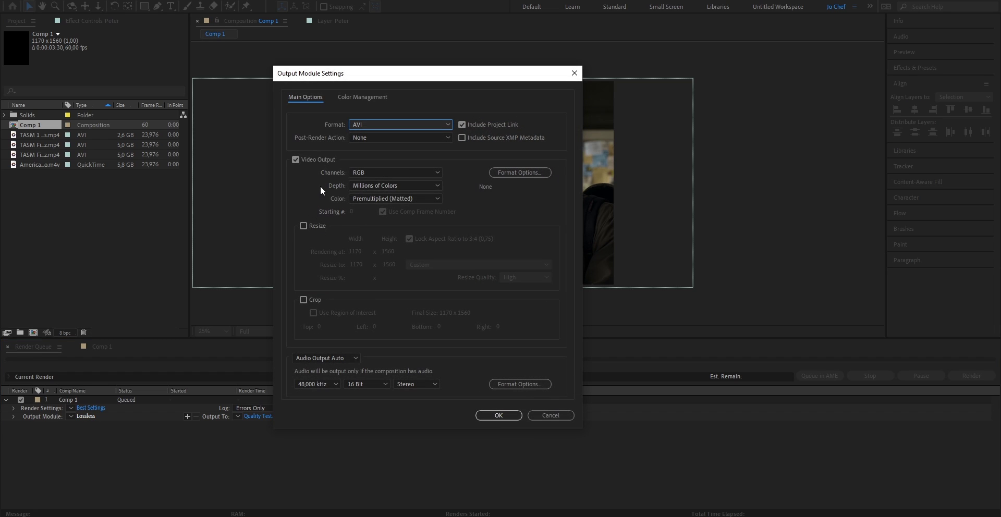
click(356, 126)
click(370, 235)
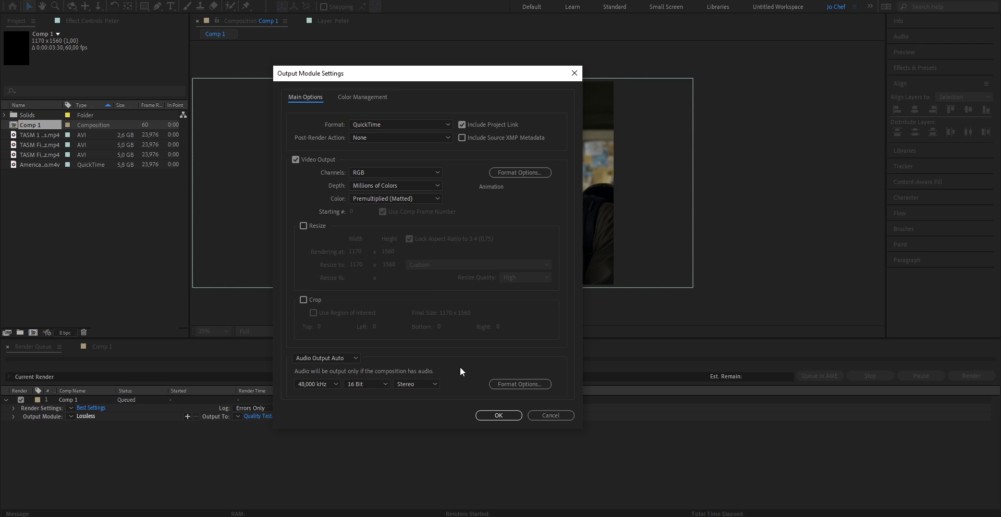
click(518, 385)
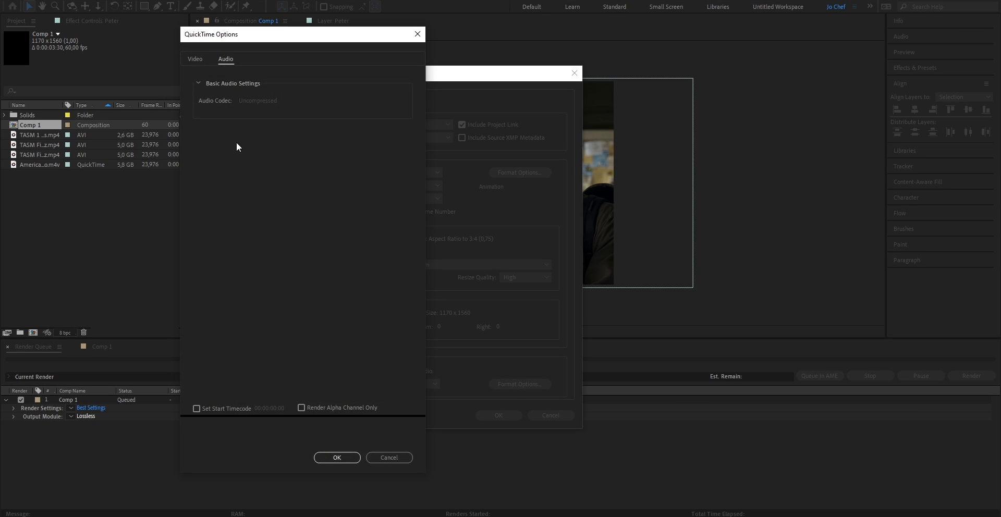
click(195, 60)
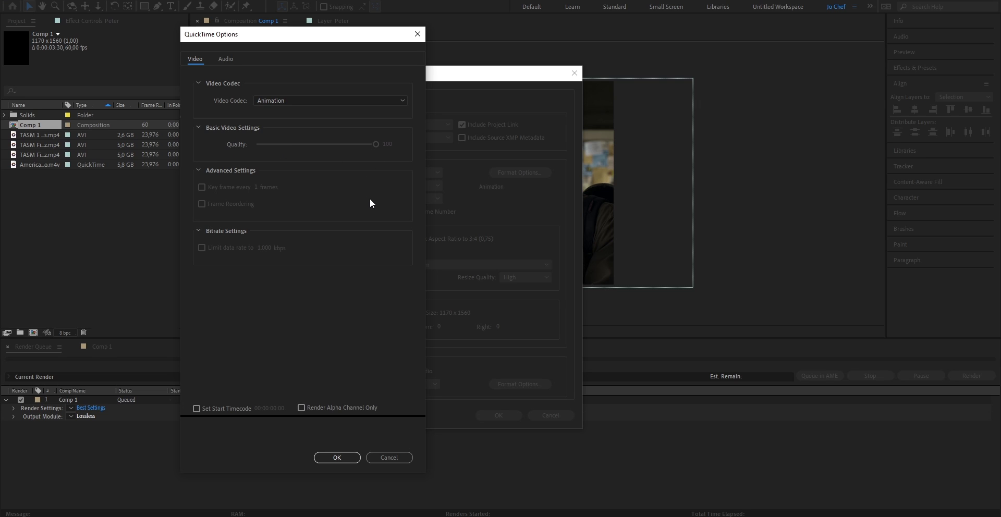
click(324, 458)
click(487, 415)
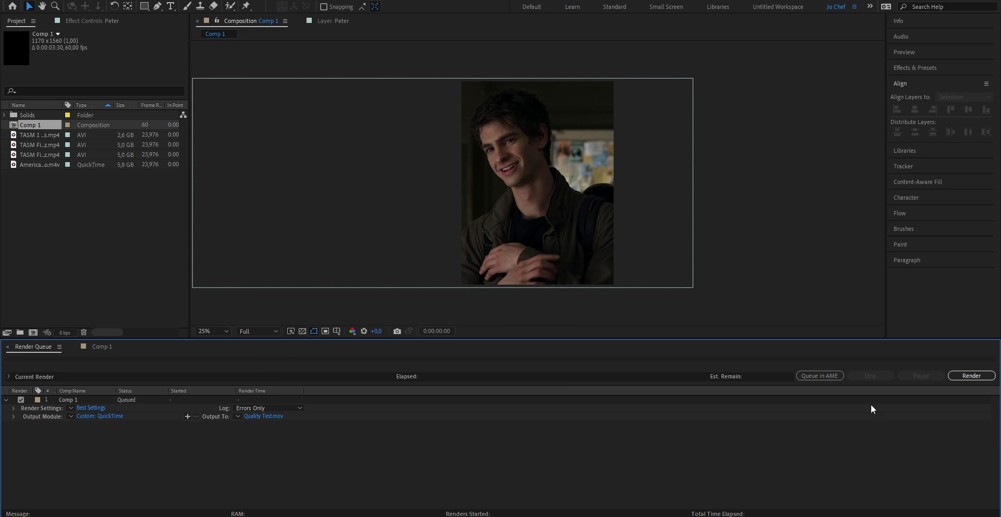
Step: Start the Render Queue to render Comp 1 as Quality Test.mov
click(962, 377)
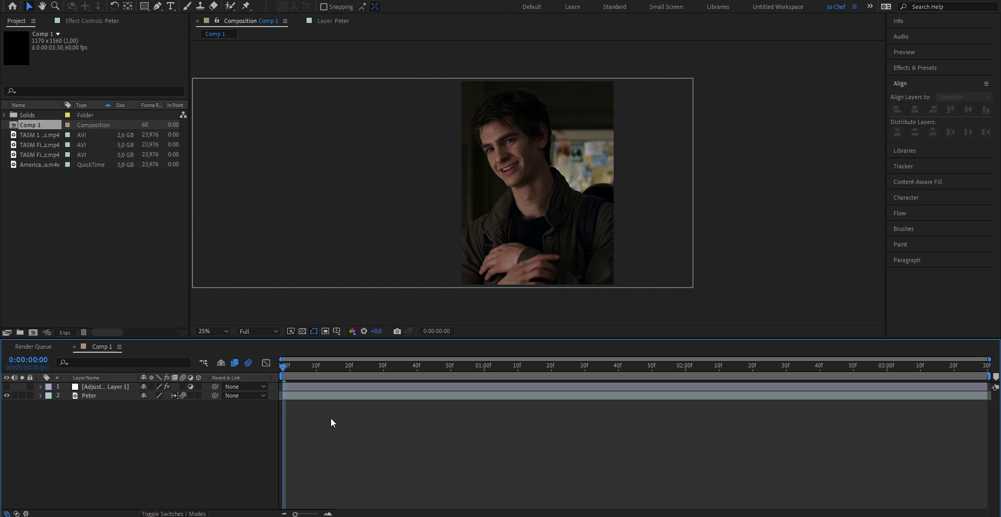
Step: Switch the adjustment layer's visibility back on in the Comp 1 timeline
click(6, 387)
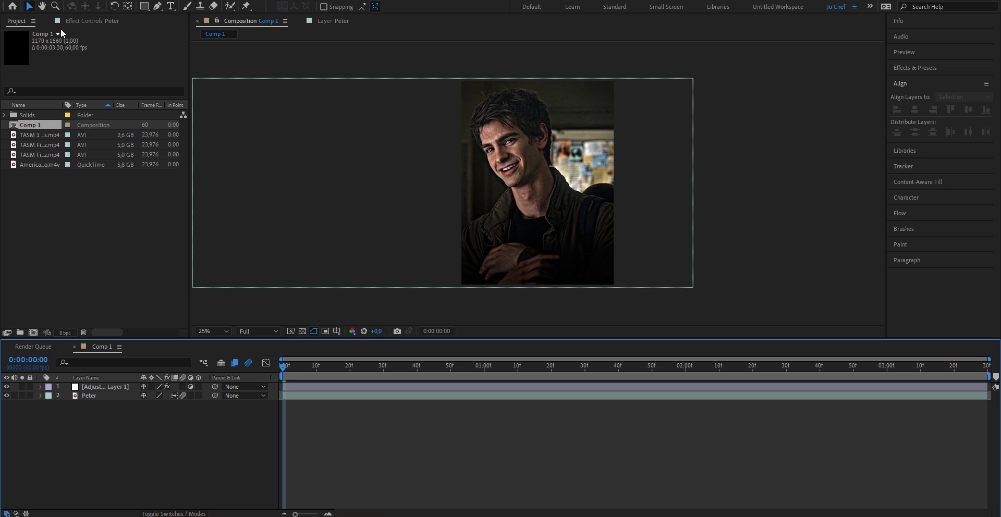
Step: Send Comp 1 to Adobe Media Encoder as an H.264 Match Source - High bitrate job
click(51, 2)
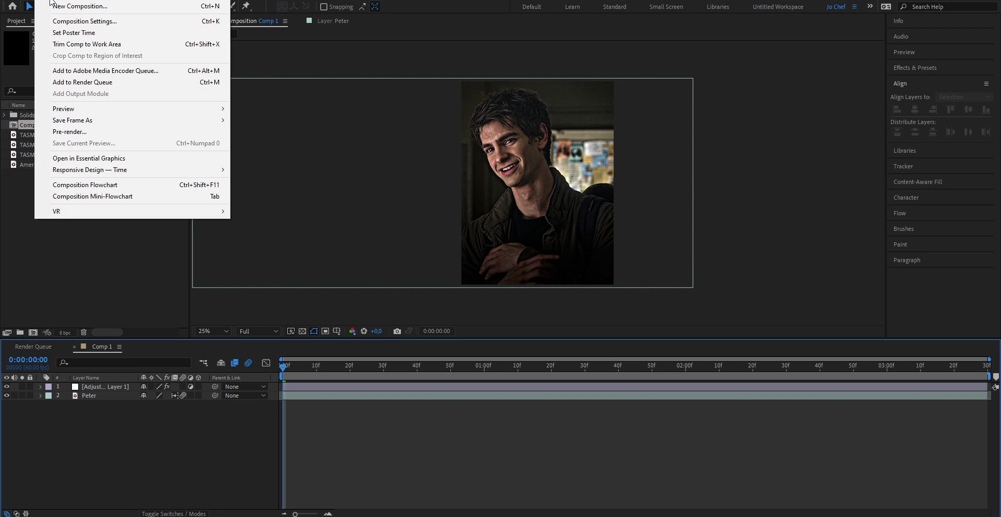
click(124, 74)
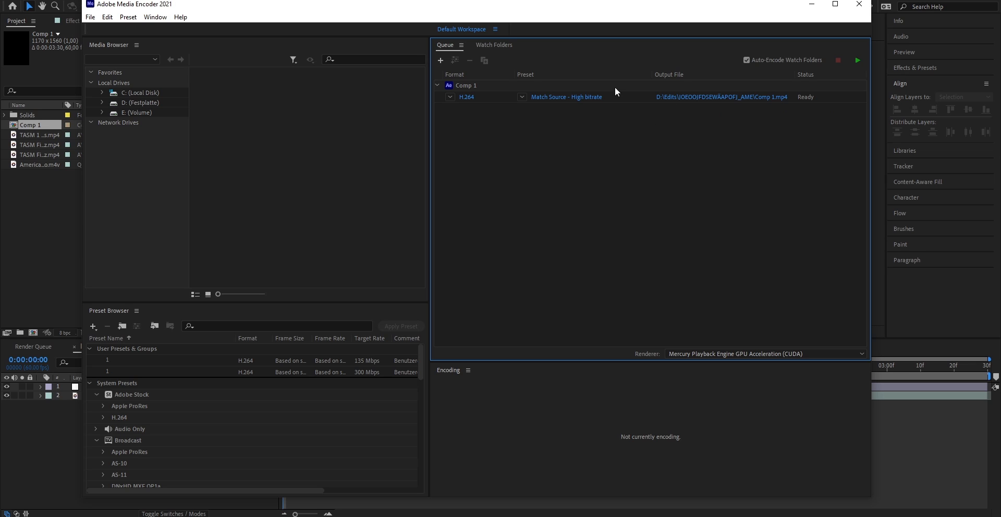
Step: Open Export Settings from the Comp 1 job's Match Source - High bitrate preset
mouse_move(581, 103)
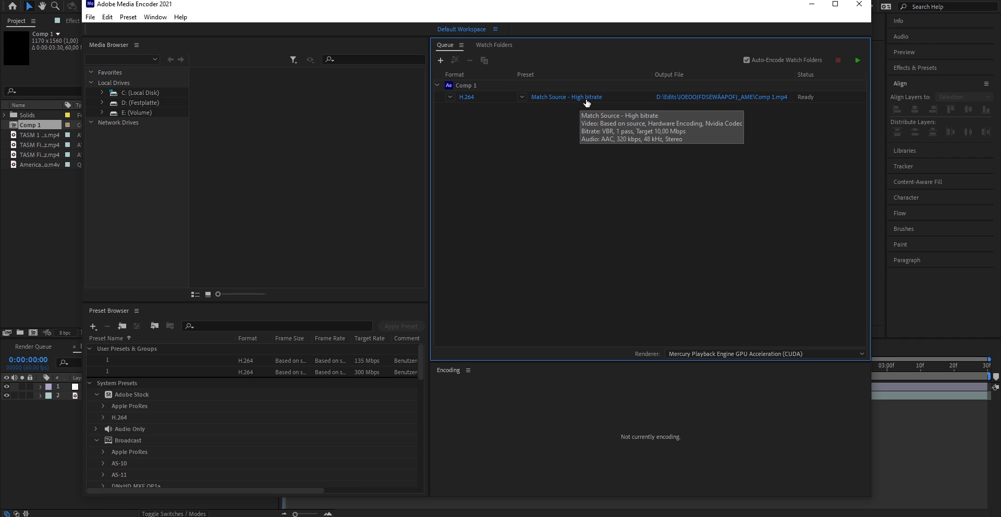
click(585, 99)
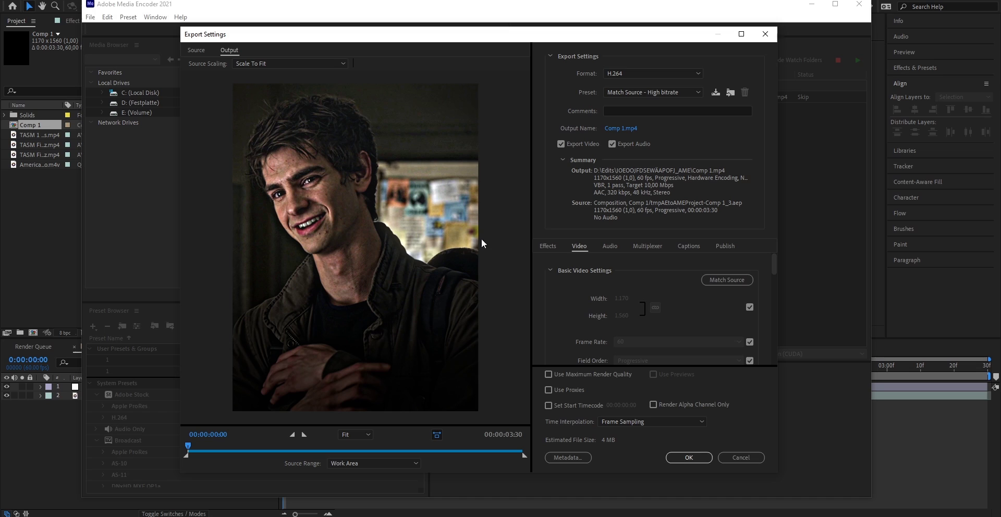
Step: Keep H.264, apply the High Quality 2160p 4K preset, and match the 1170x1560 source size
click(622, 75)
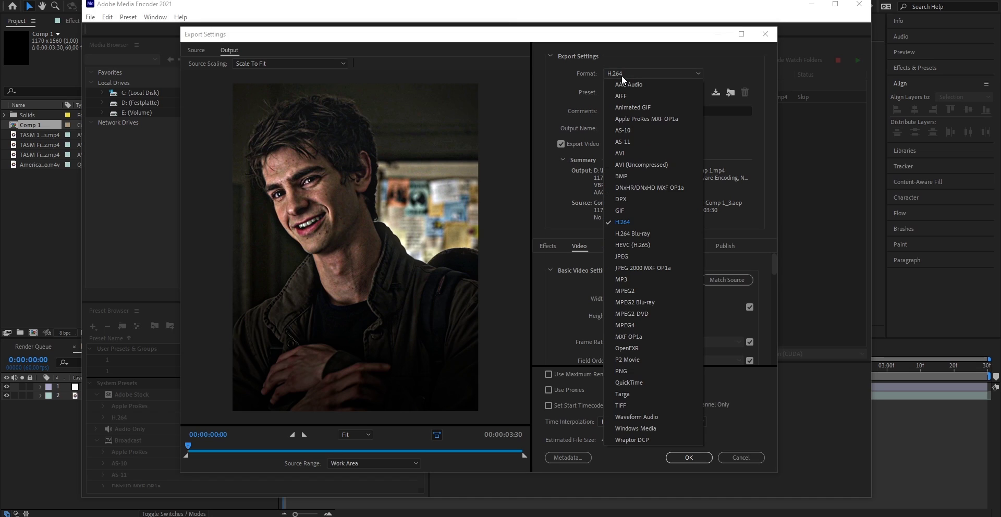
click(625, 223)
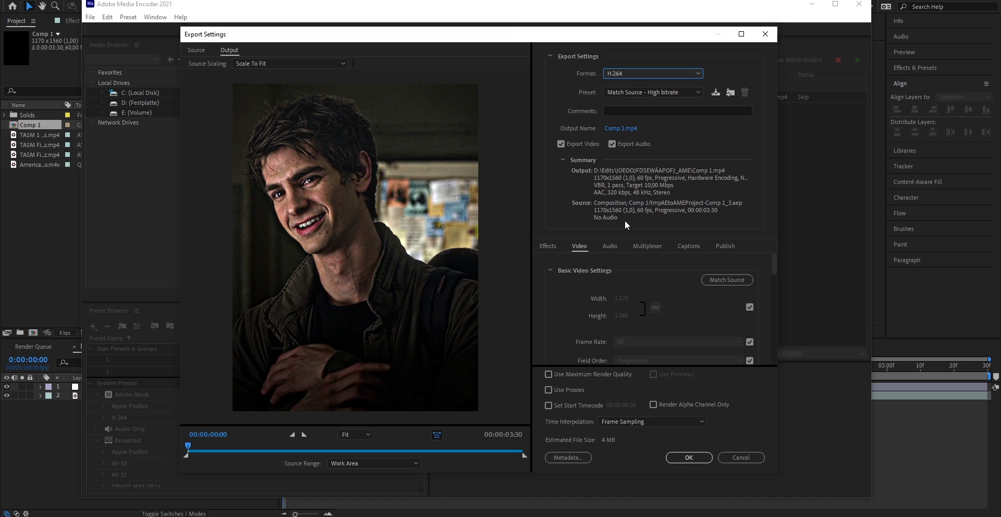
click(620, 91)
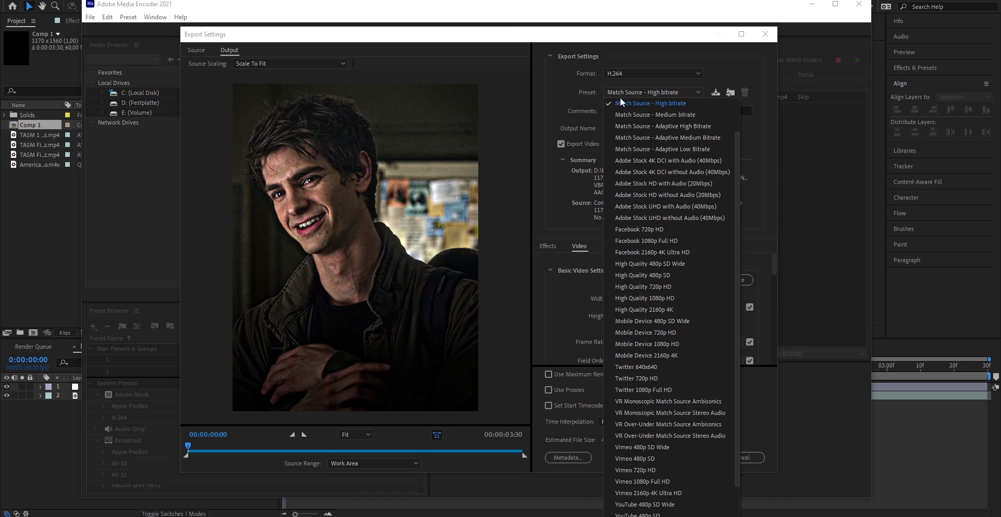
click(658, 309)
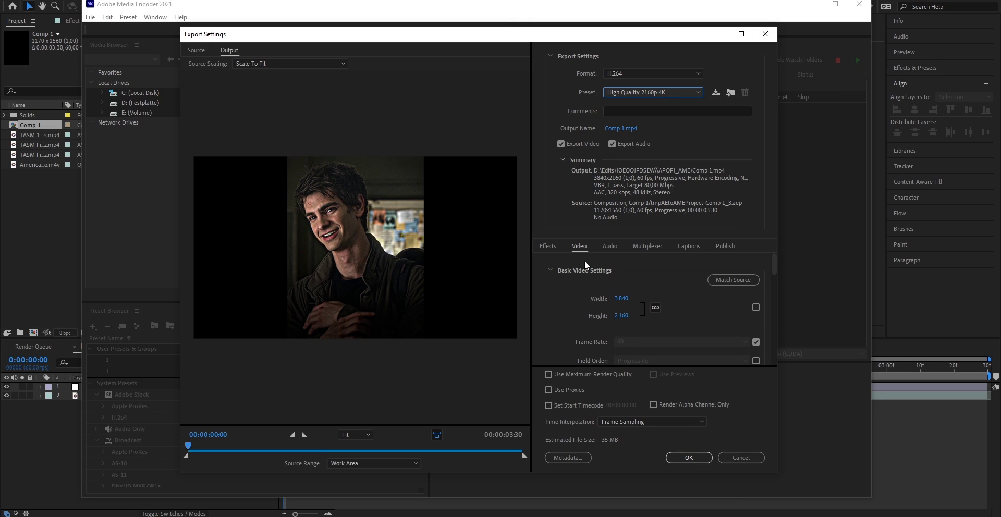
click(724, 282)
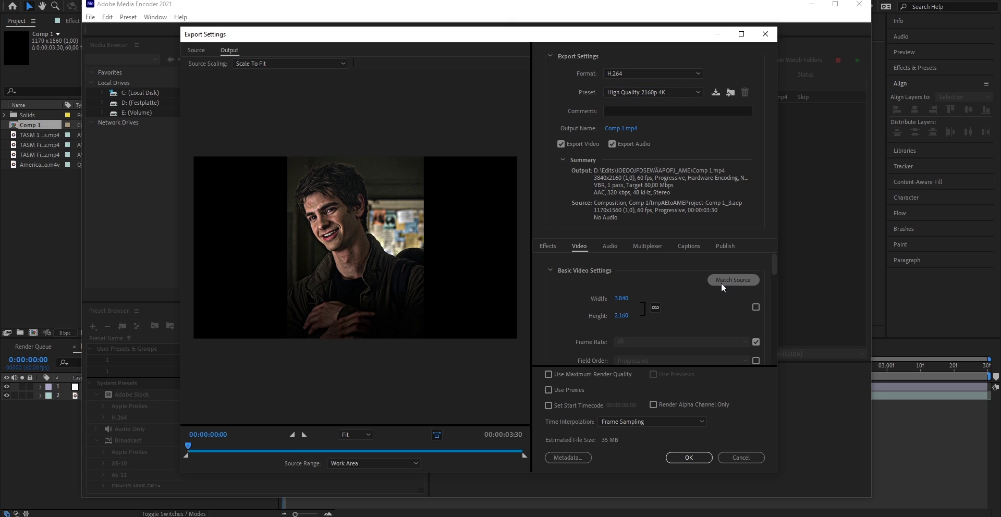
Step: Enable maximum depth and maximum render quality, using VBR 2-pass encoding at 135 Mbps
scroll(697, 301, down, 3)
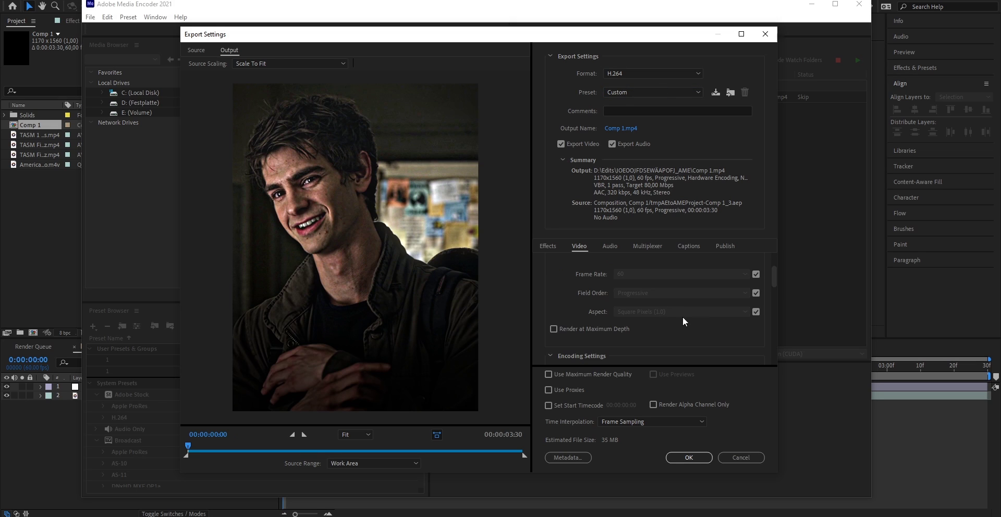
click(553, 329)
scroll(574, 324, down, 3)
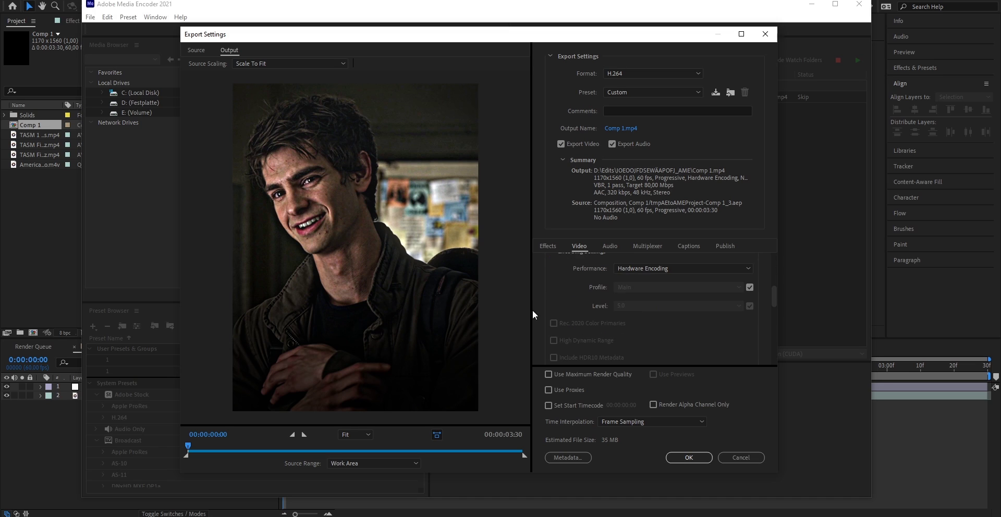
scroll(598, 319, down, 5)
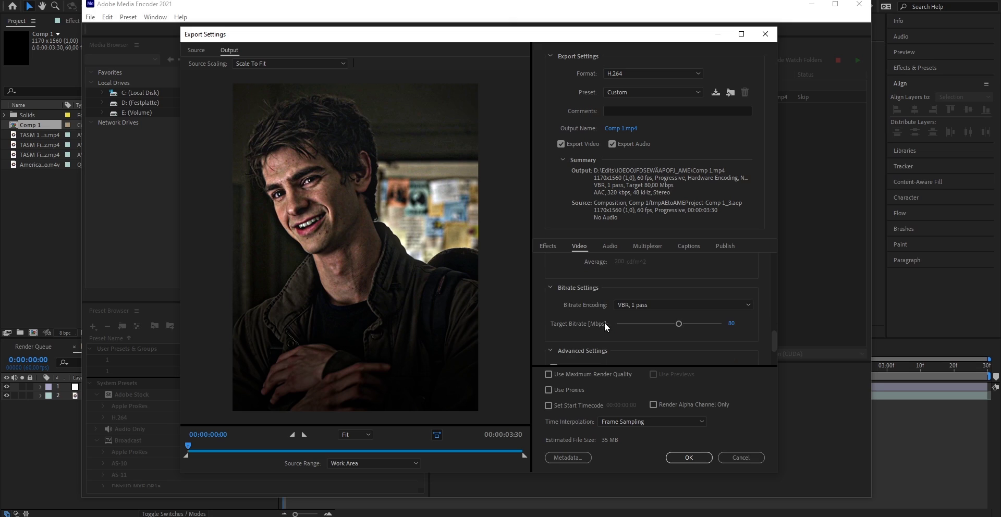
click(631, 305)
click(643, 339)
drag(684, 310, 735, 311)
scroll(640, 329, down, 2)
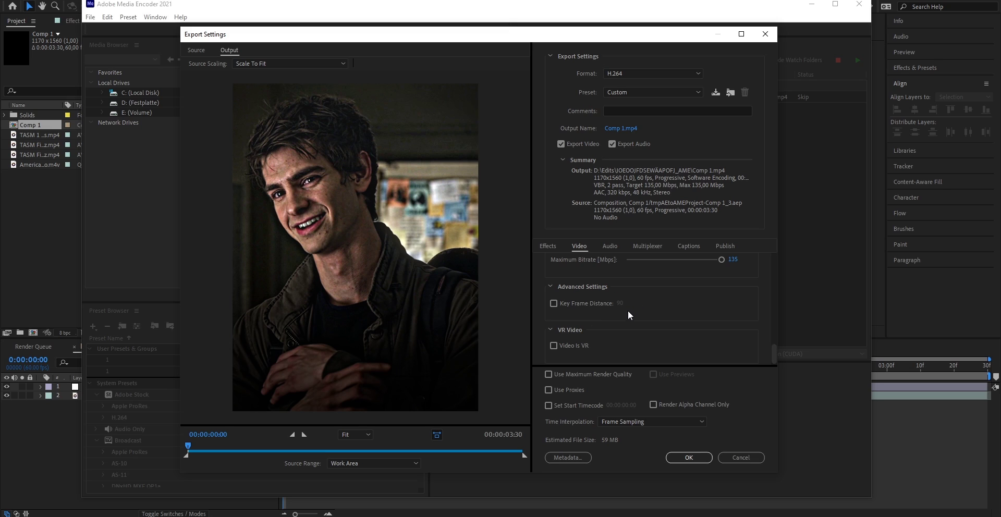
click(549, 374)
Step: Confirm the export settings and start encoding Comp 1 to Comp 1.mp4
click(681, 459)
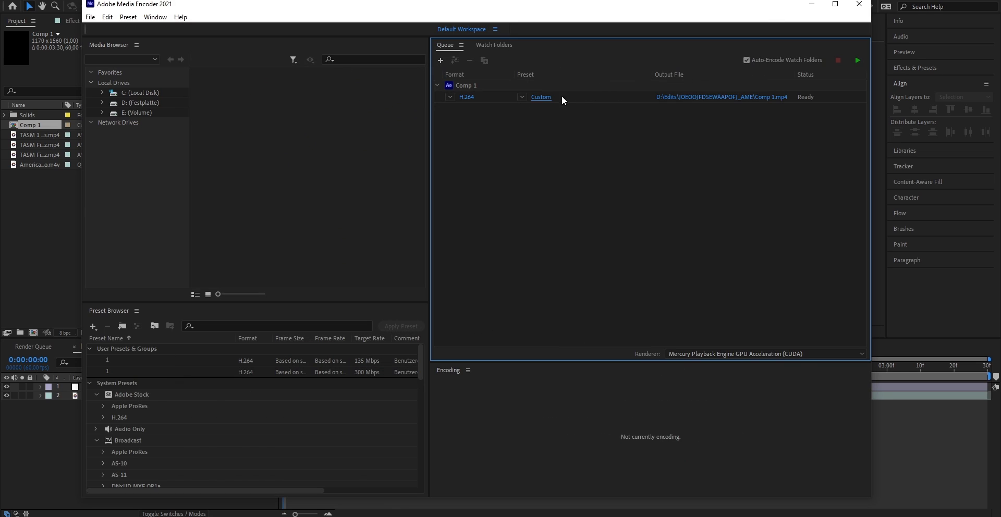
click(853, 61)
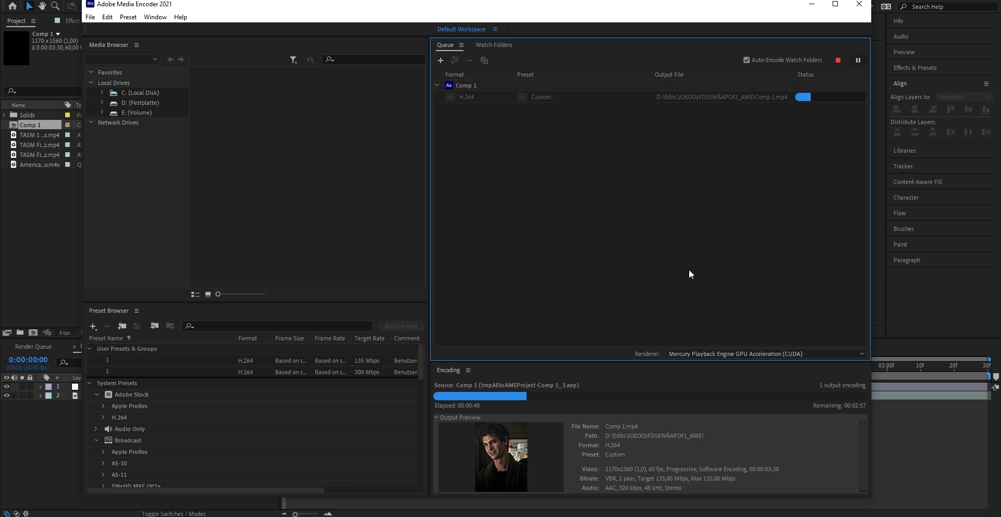